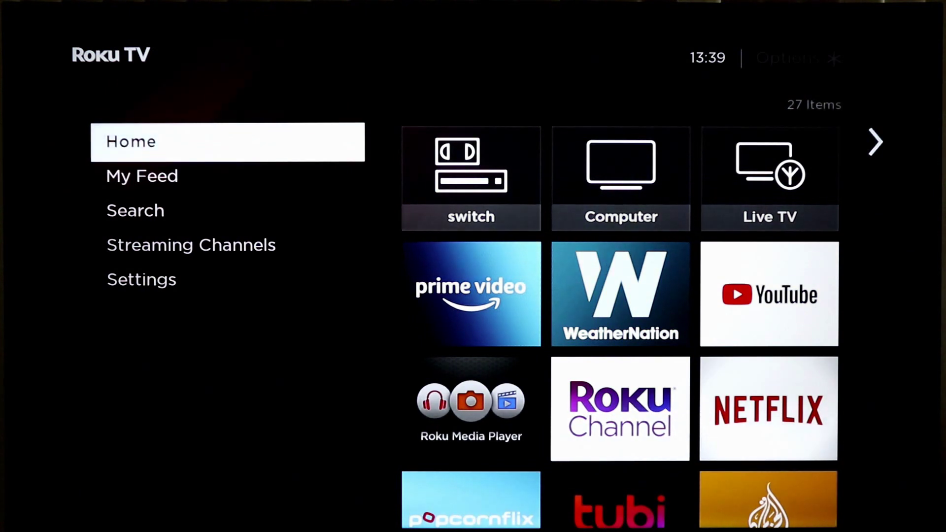
- Navigate from the TV home screen to the Settings > System menu
{"action": "key", "text": "Down"}
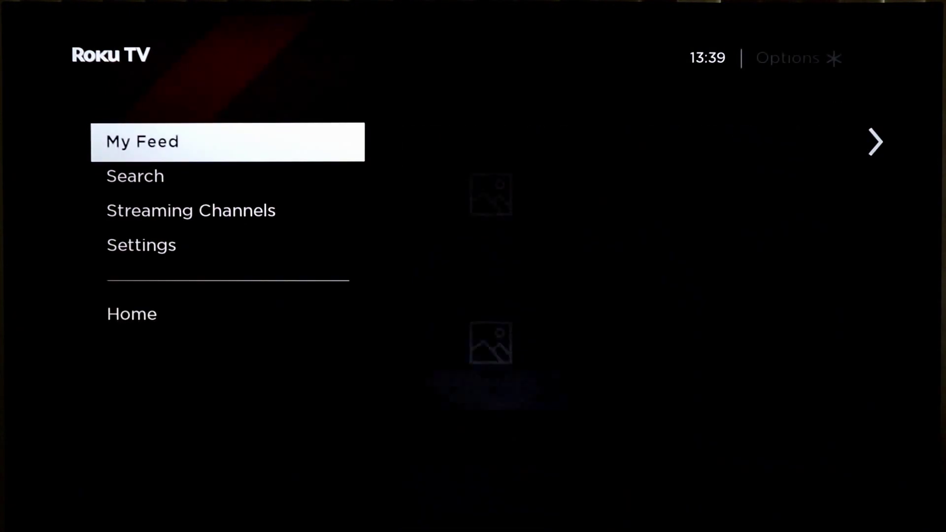
{"action": "key", "text": "Down"}
{"action": "key", "text": "Down"}
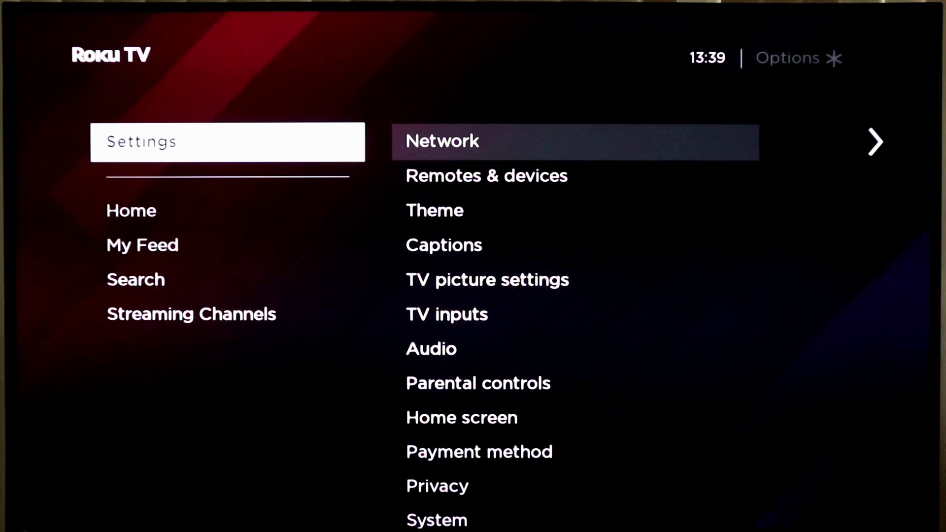
{"action": "key", "text": "Right"}
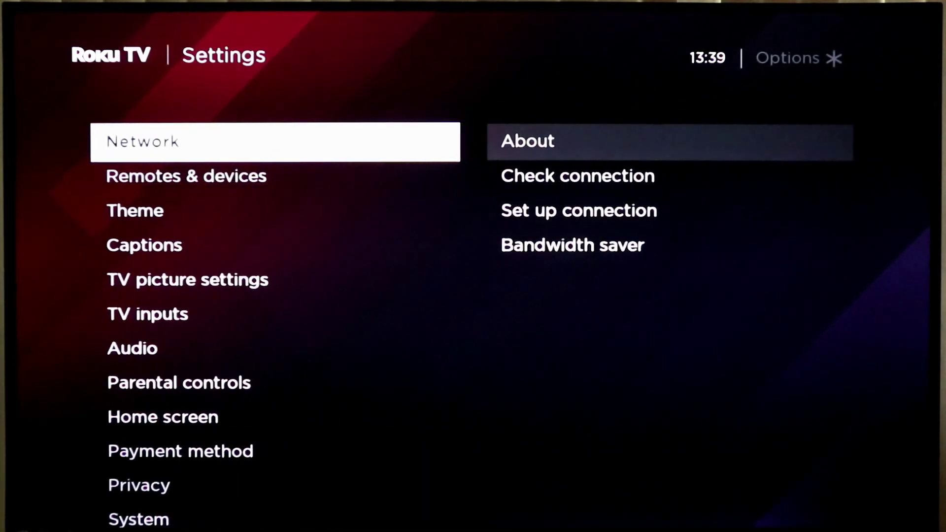
{"action": "key", "text": "Up"}
{"action": "key", "text": "Right"}
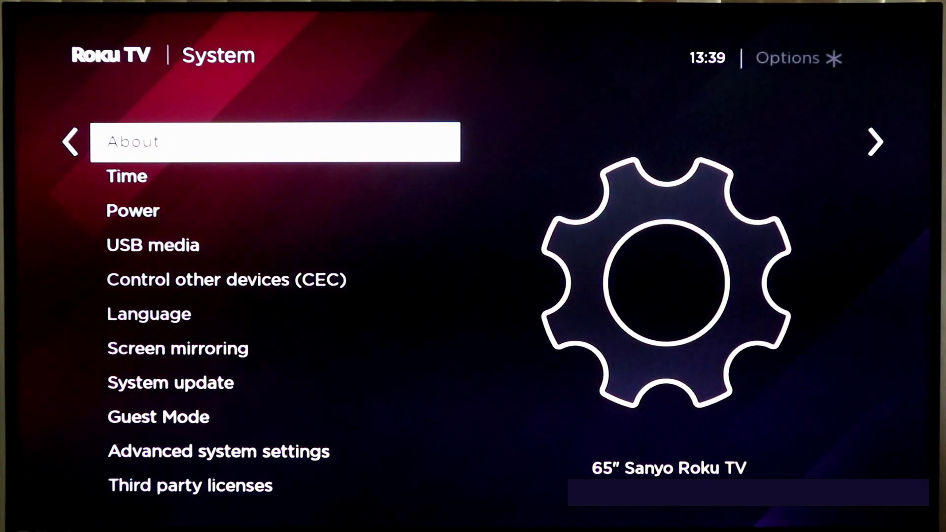
- Confirm software version 9.3.0 in the About information, then return to System settings
{"action": "key", "text": "Right"}
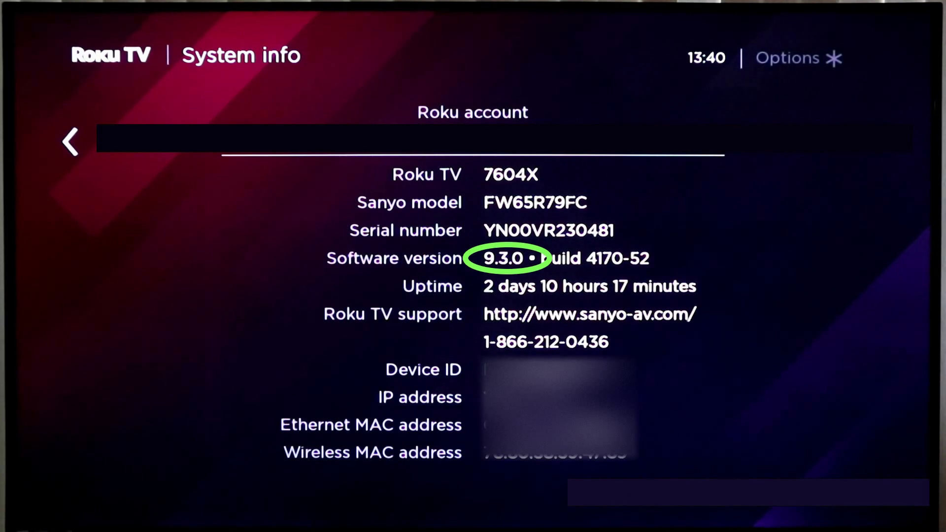
{"action": "key", "text": "Escape"}
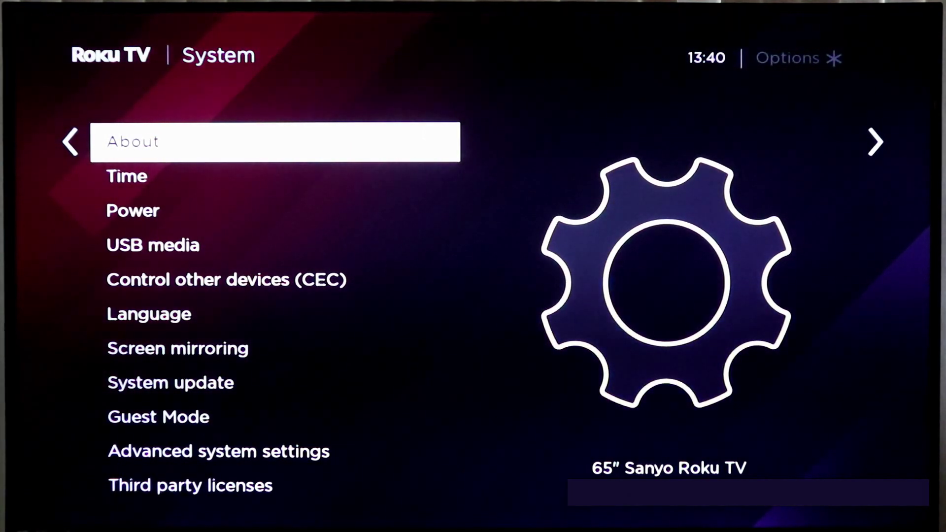
- Enable Fast TV start under System > Power
{"action": "key", "text": "Down"}
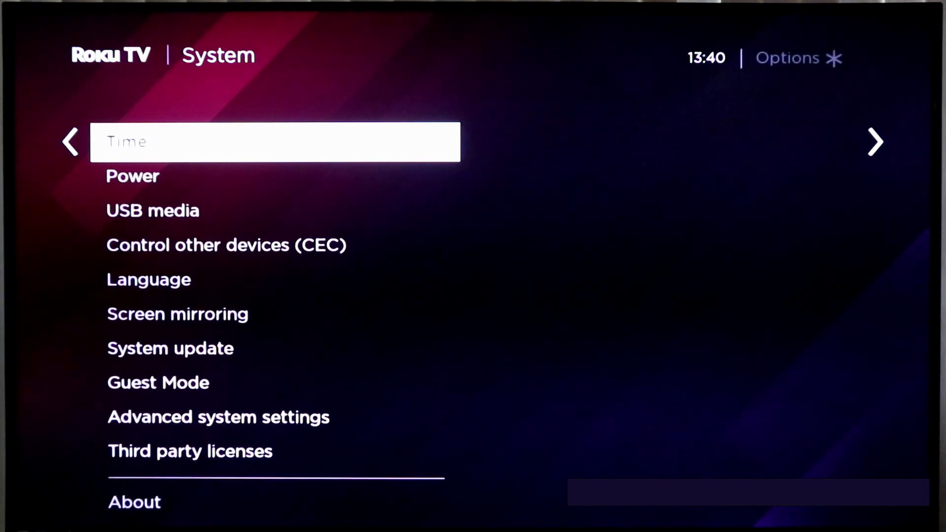
{"action": "key", "text": "Down"}
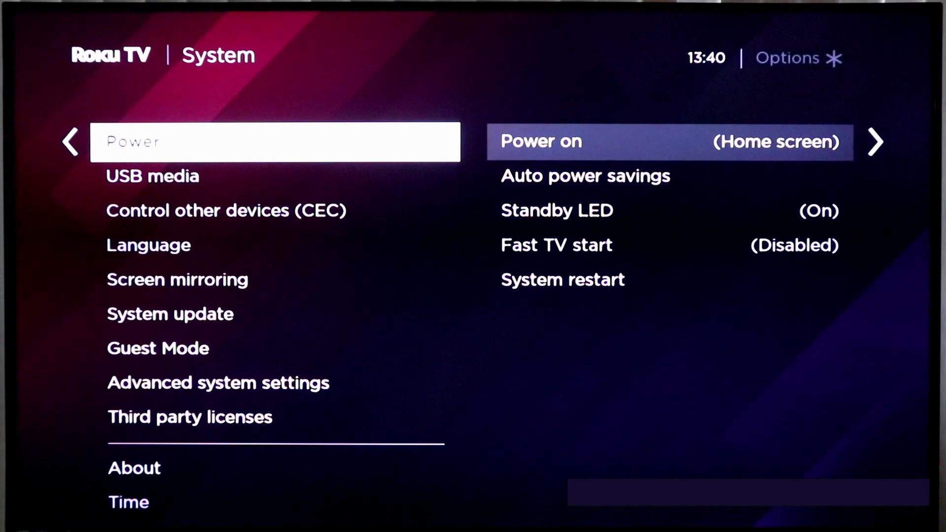
{"action": "key", "text": "Right"}
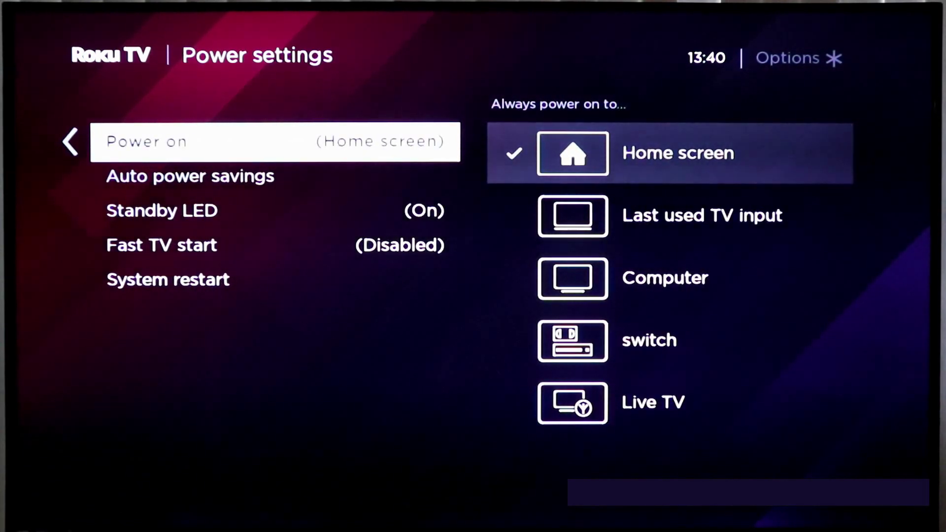
{"action": "key", "text": "Down"}
{"action": "key", "text": "Down"}
{"action": "key", "text": "Down"}
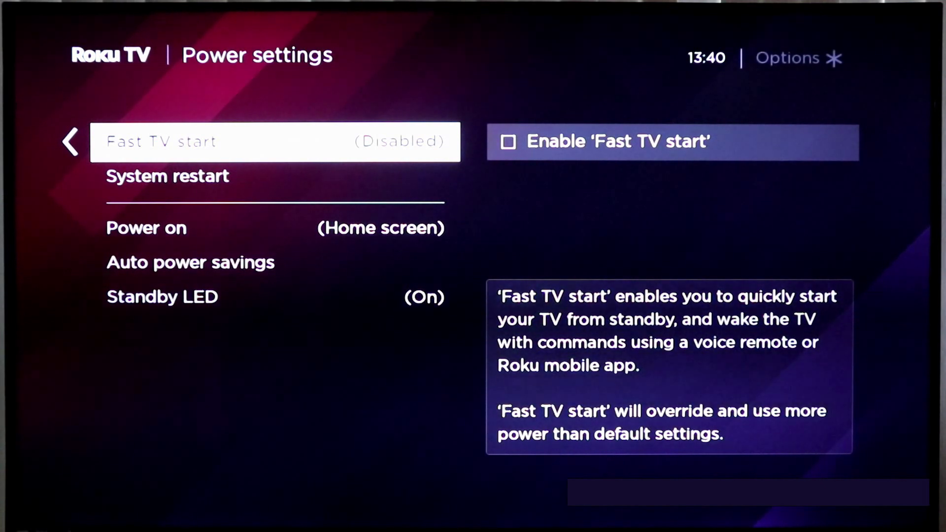
{"action": "key", "text": "Right"}
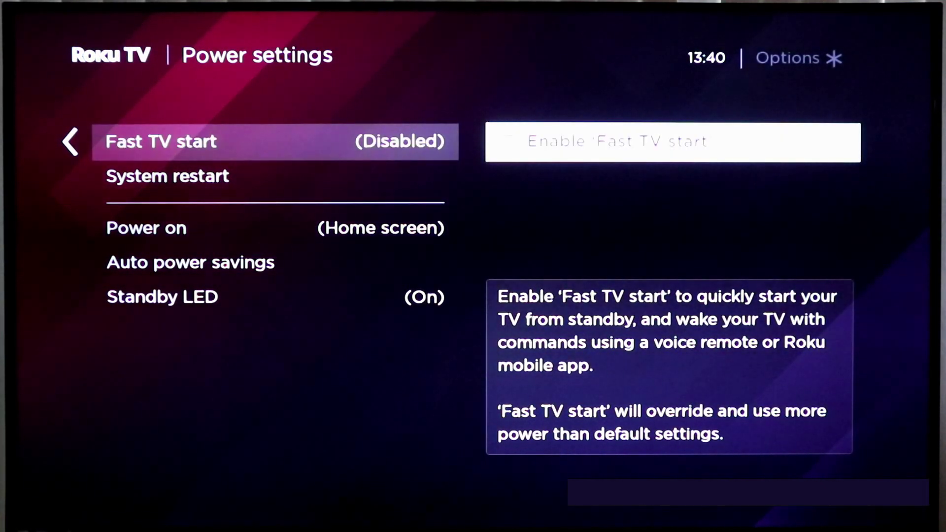
{"action": "key", "text": "Return"}
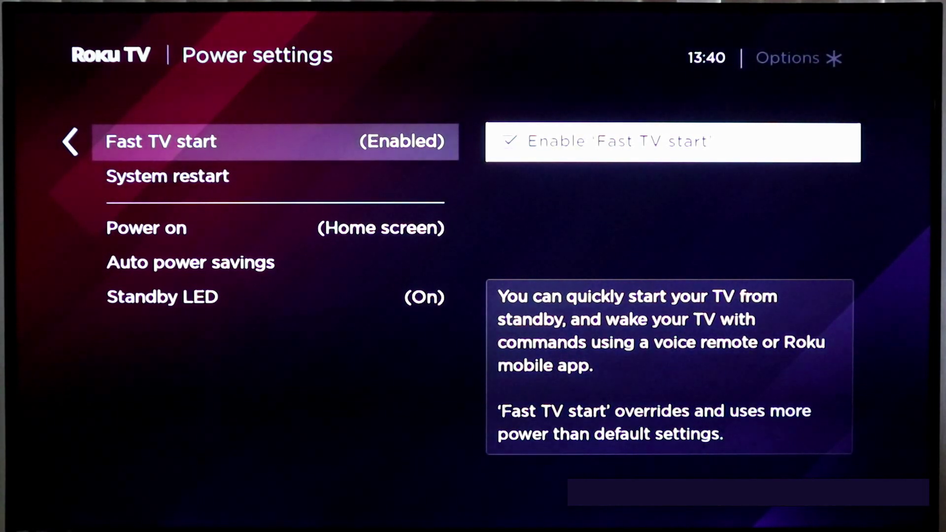
{"action": "key", "text": "Right"}
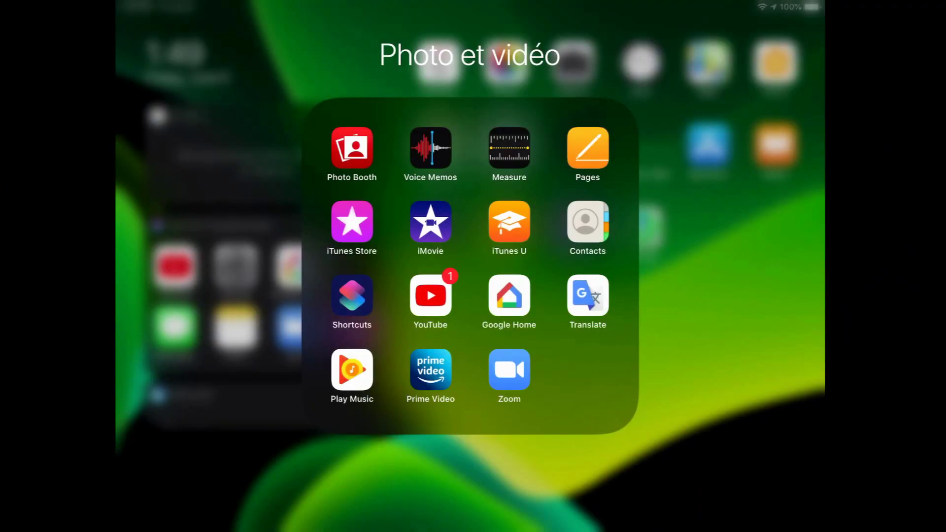
- In Google Home, open Works with Google from the Montreal home's settings and search 'Roku'
{"action": "left_click", "coordinate": [509, 295]}
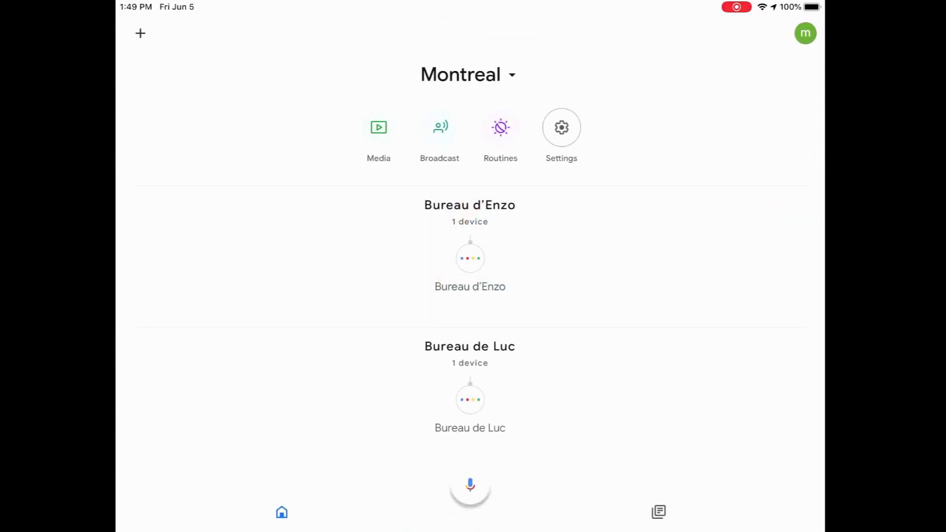
{"action": "left_click", "coordinate": [561, 127]}
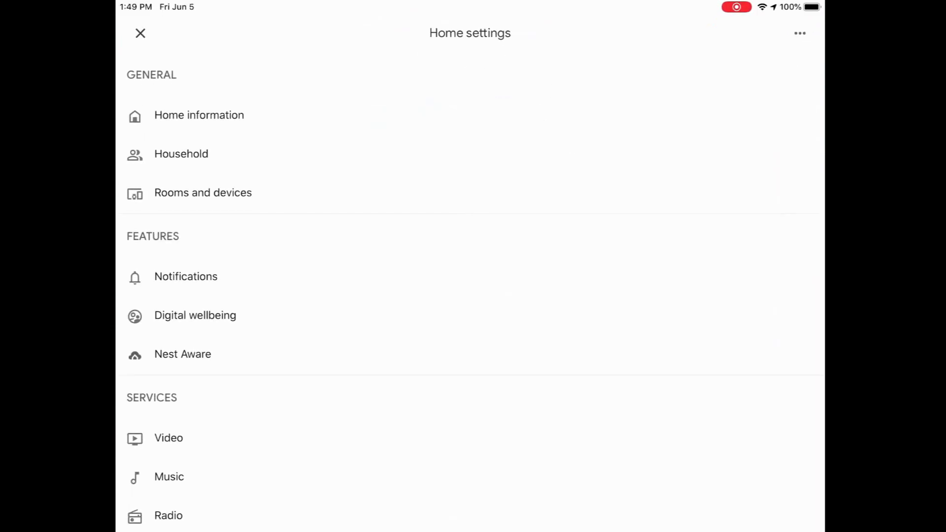
{"action": "scroll", "coordinate": [470, 276], "scroll_direction": "down", "scroll_amount": 5}
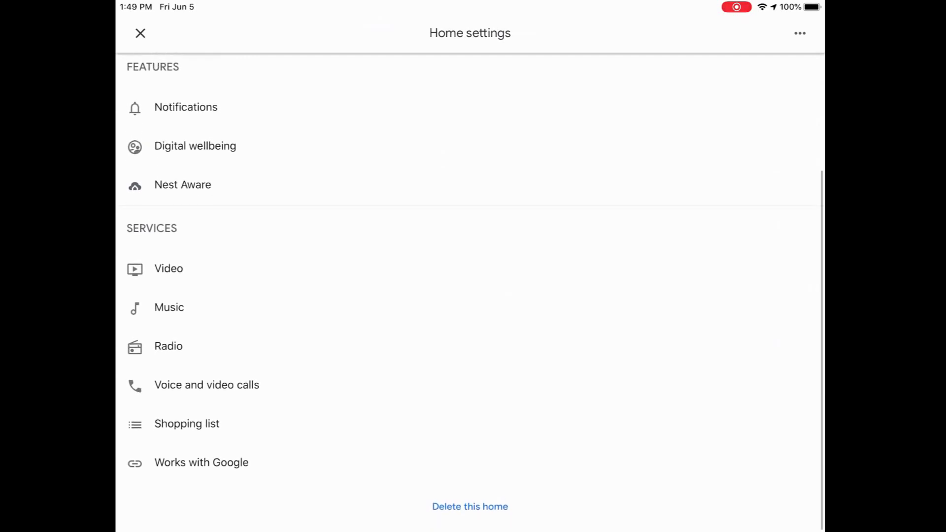
{"action": "left_click", "coordinate": [201, 465]}
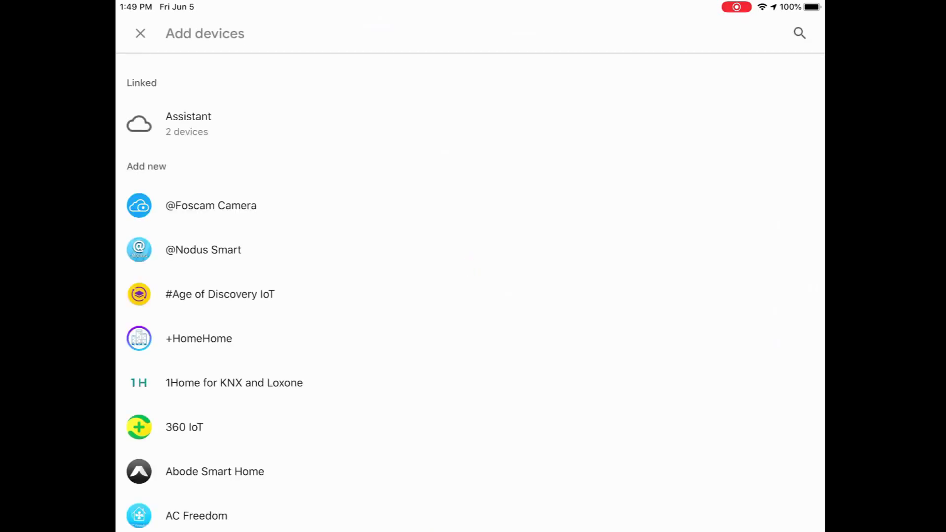
{"action": "left_click", "coordinate": [799, 33]}
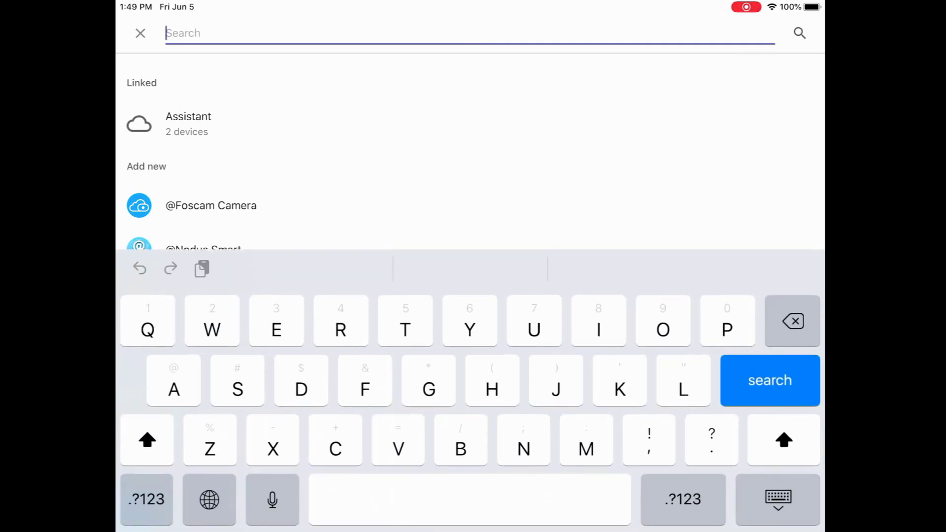
{"action": "type", "text": "Ro"}
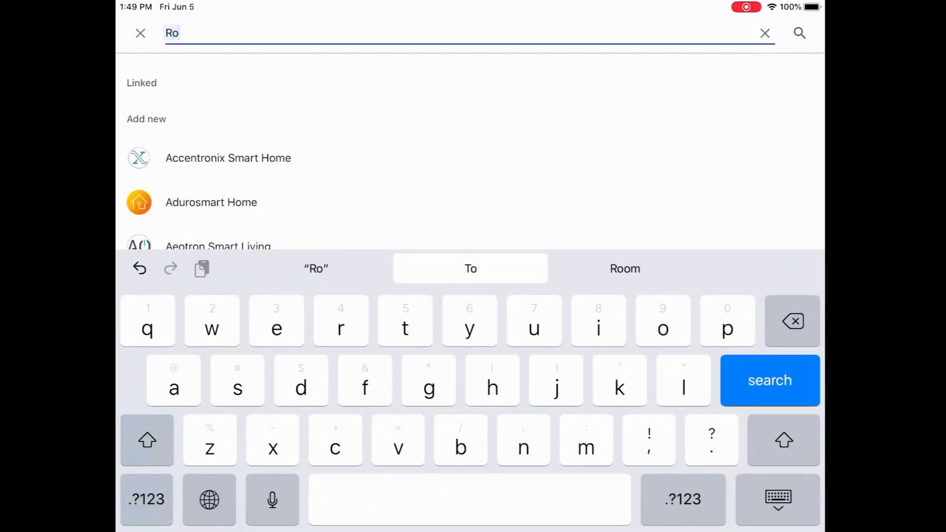
{"action": "type", "text": "ku"}
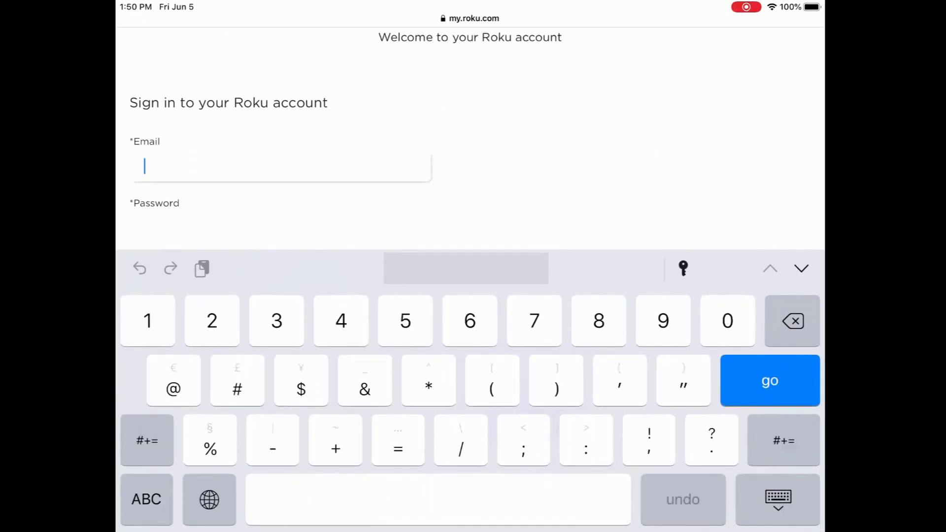
{"action": "type", "text": "myemail@email.com"}
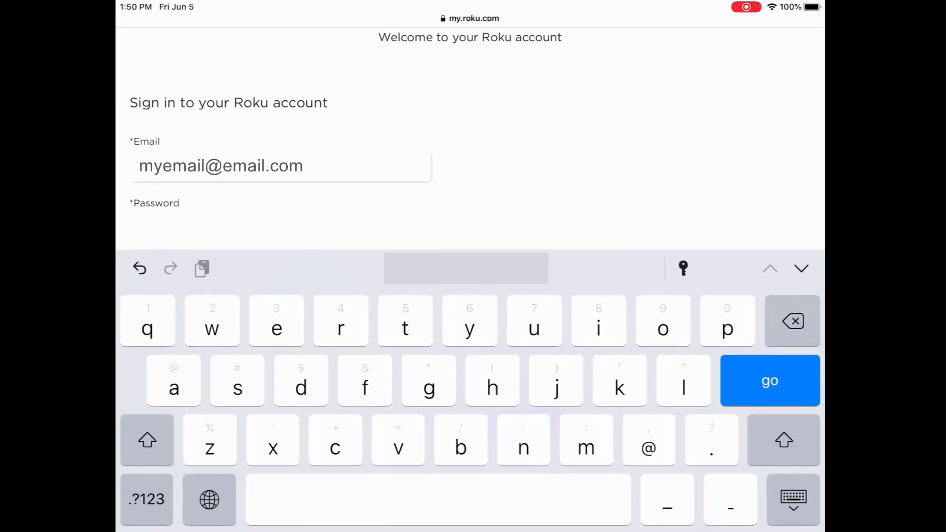
{"action": "key", "text": "Tab"}
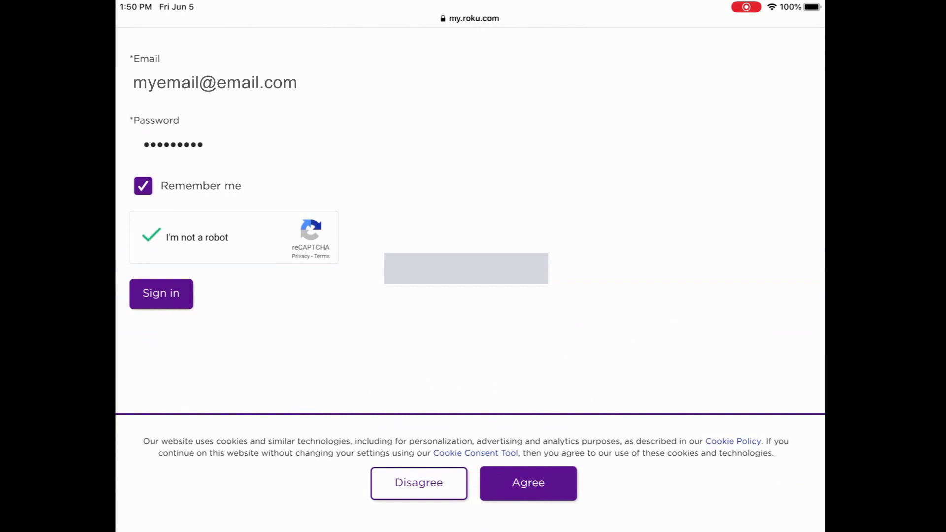
{"action": "left_click", "coordinate": [161, 294]}
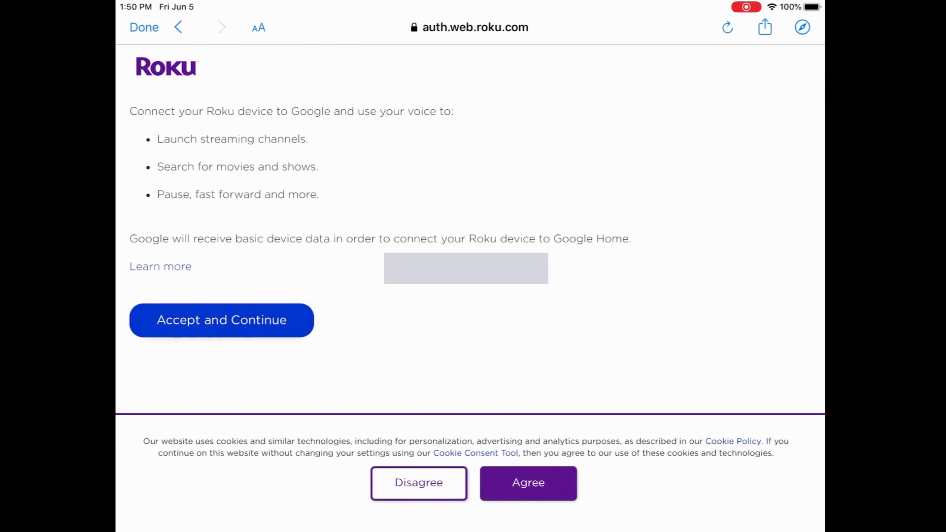
- Authorize linking the Living room Roku TV to Google and return to the Google app
{"action": "left_click", "coordinate": [222, 320]}
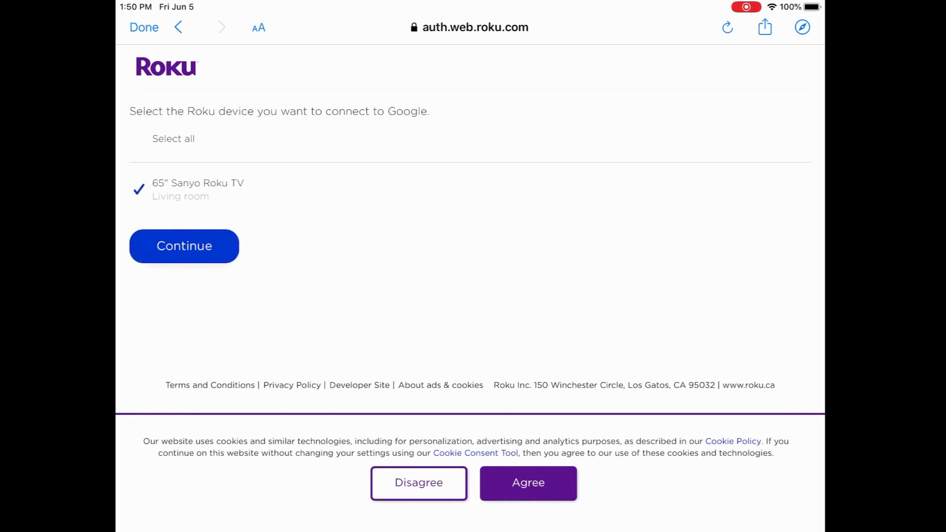
{"action": "left_click", "coordinate": [185, 245]}
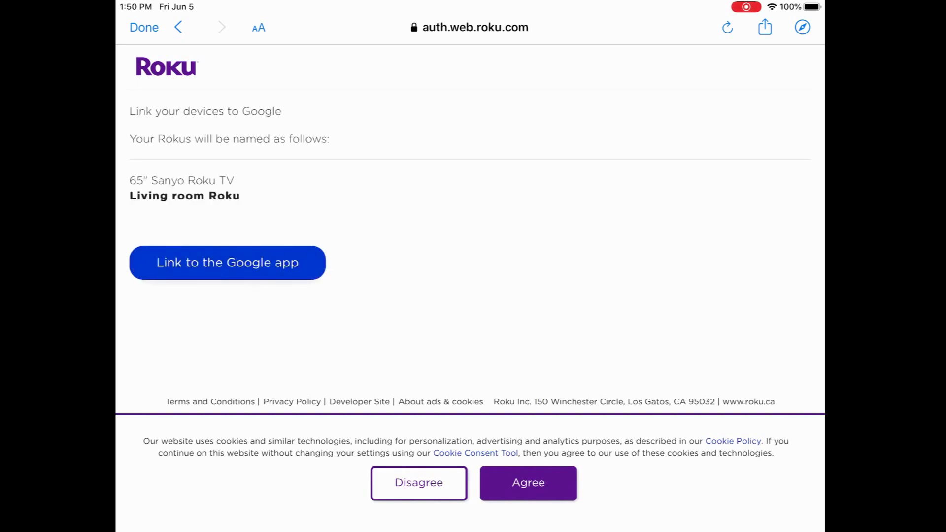
{"action": "left_click", "coordinate": [227, 262]}
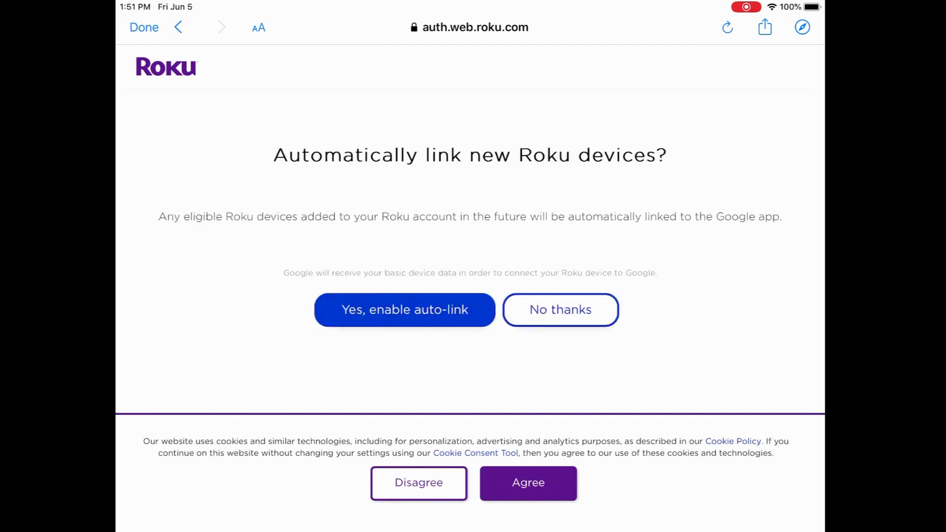
{"action": "left_click", "coordinate": [405, 310]}
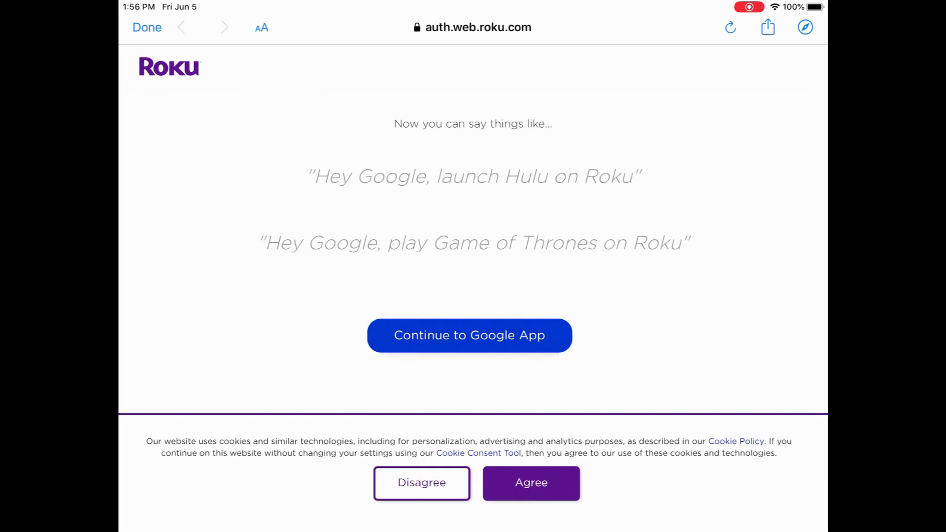
{"action": "left_click", "coordinate": [531, 483]}
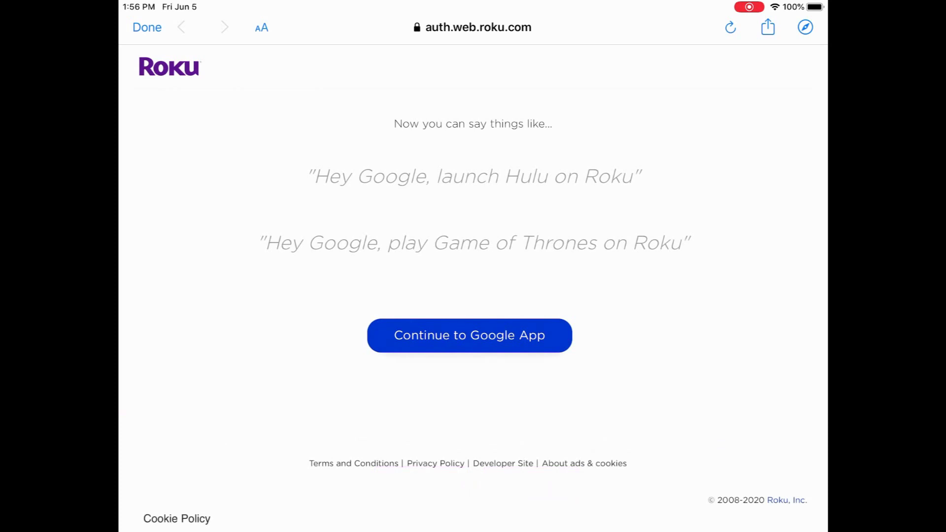
{"action": "left_click", "coordinate": [470, 336]}
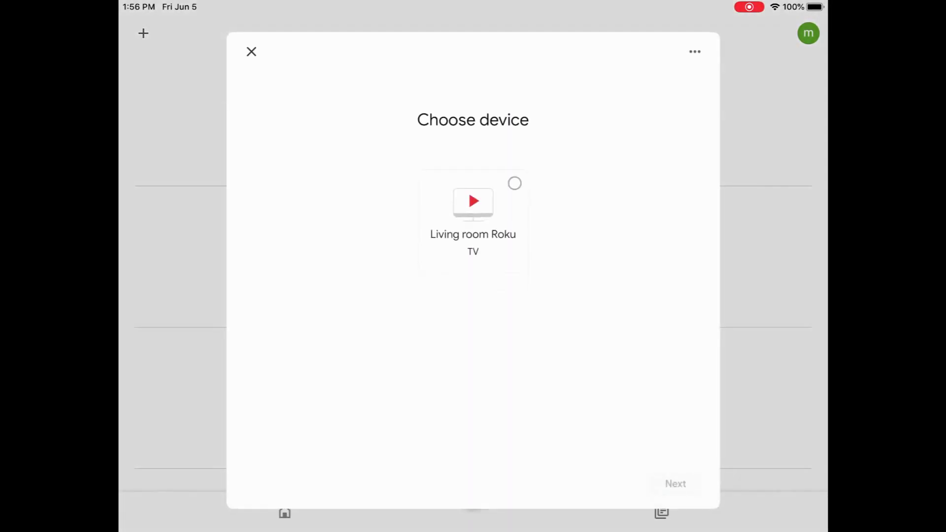
- Assign the Living room Roku TV to the Montreal home's Living Room
{"action": "left_click", "coordinate": [472, 216]}
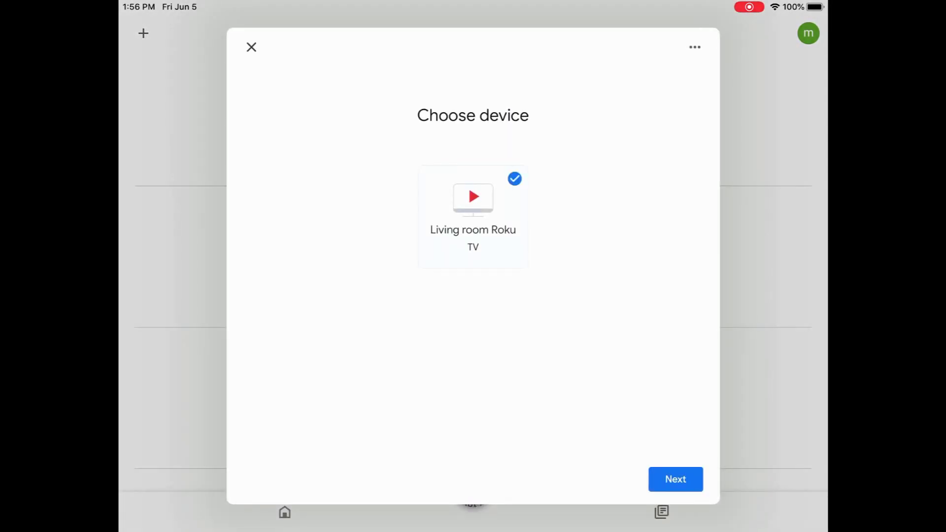
{"action": "left_click", "coordinate": [675, 479]}
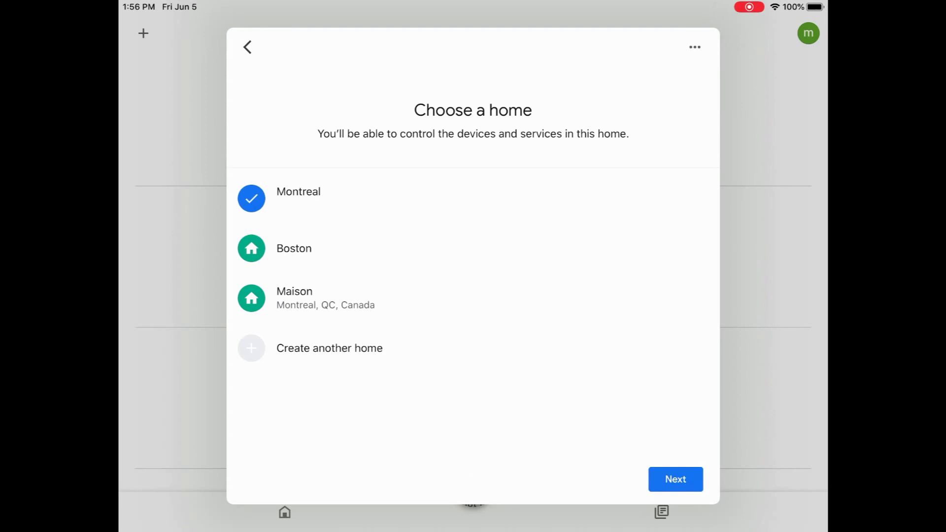
{"action": "left_click", "coordinate": [675, 478]}
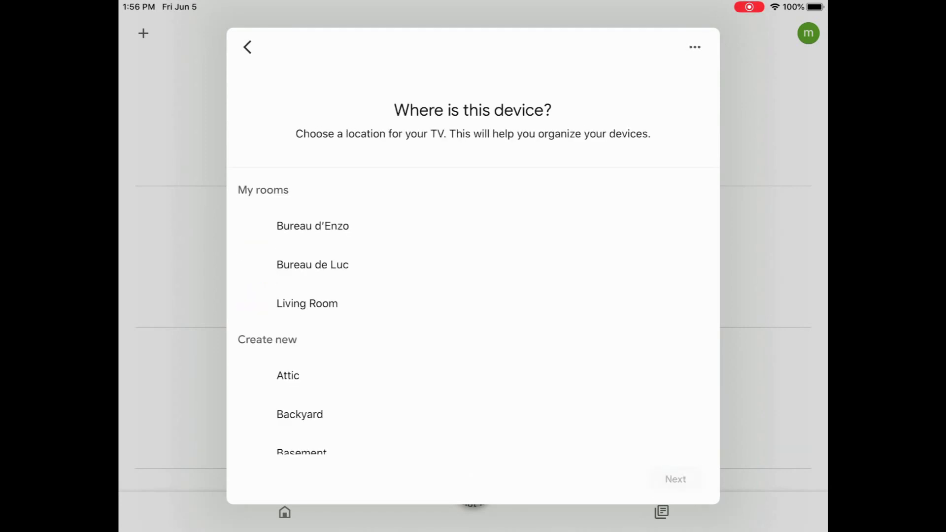
{"action": "left_click", "coordinate": [306, 304]}
{"action": "left_click", "coordinate": [675, 479]}
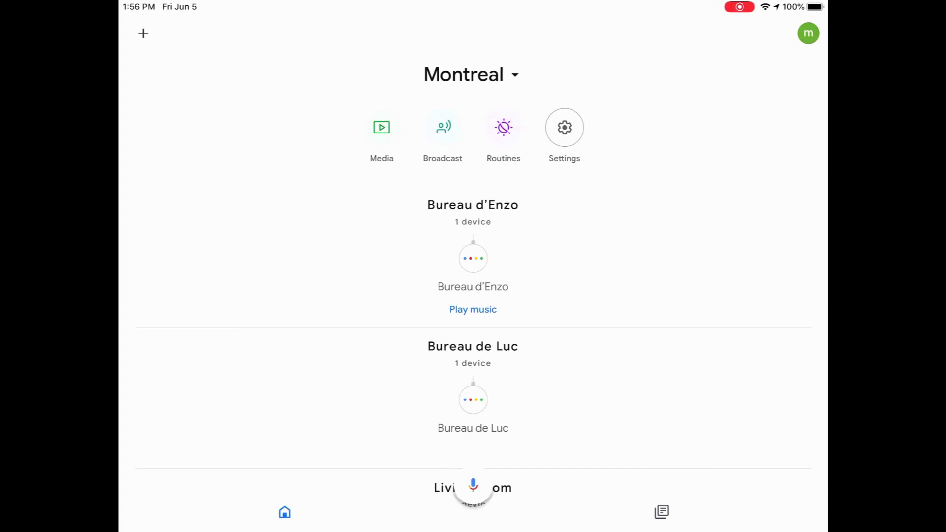
- Check that Roku appears as a linked service in Works with Google
{"action": "scroll", "coordinate": [473, 247], "scroll_direction": "down", "scroll_amount": 3}
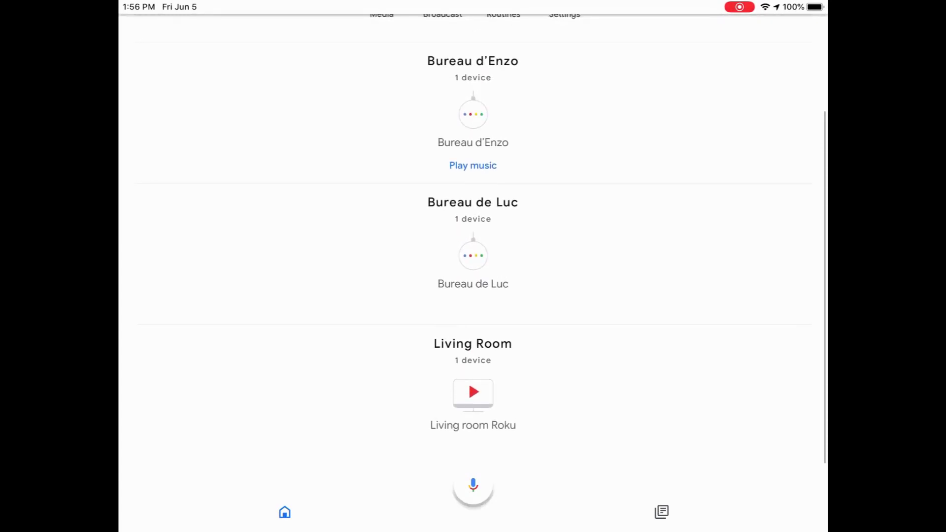
{"action": "scroll", "coordinate": [473, 247], "scroll_direction": "up", "scroll_amount": 3}
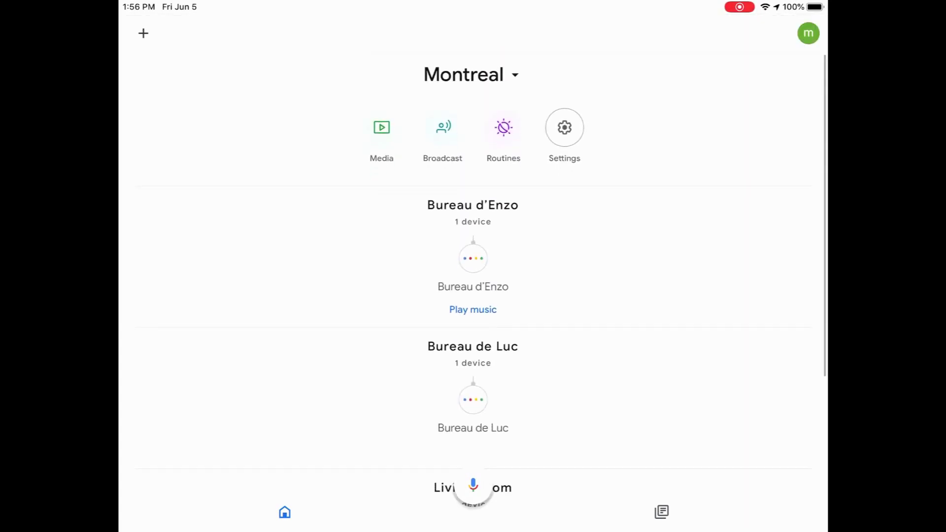
{"action": "left_click", "coordinate": [565, 127]}
{"action": "scroll", "coordinate": [472, 296], "scroll_direction": "down", "scroll_amount": 5}
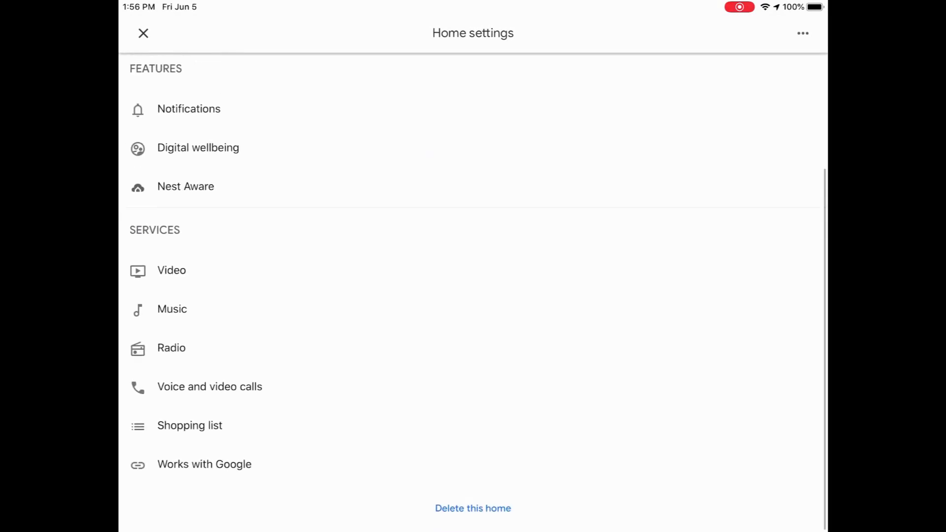
{"action": "left_click", "coordinate": [205, 464]}
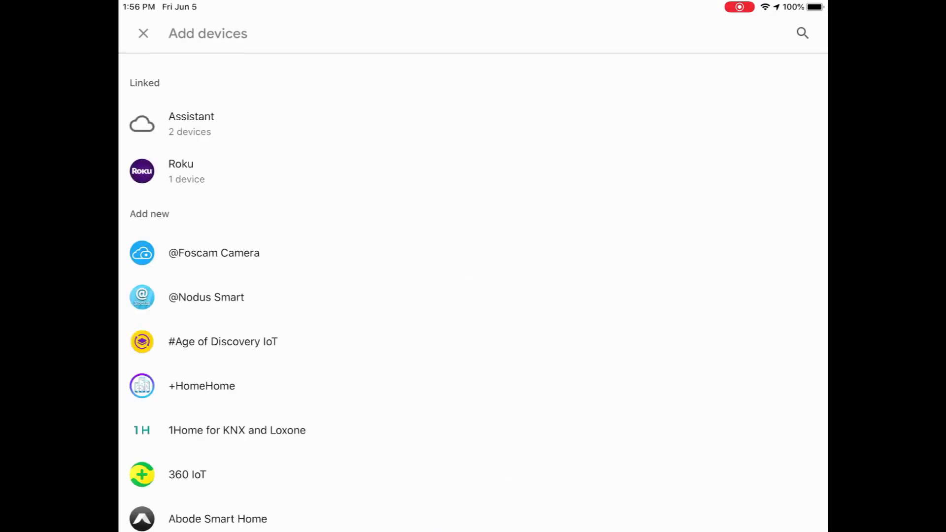